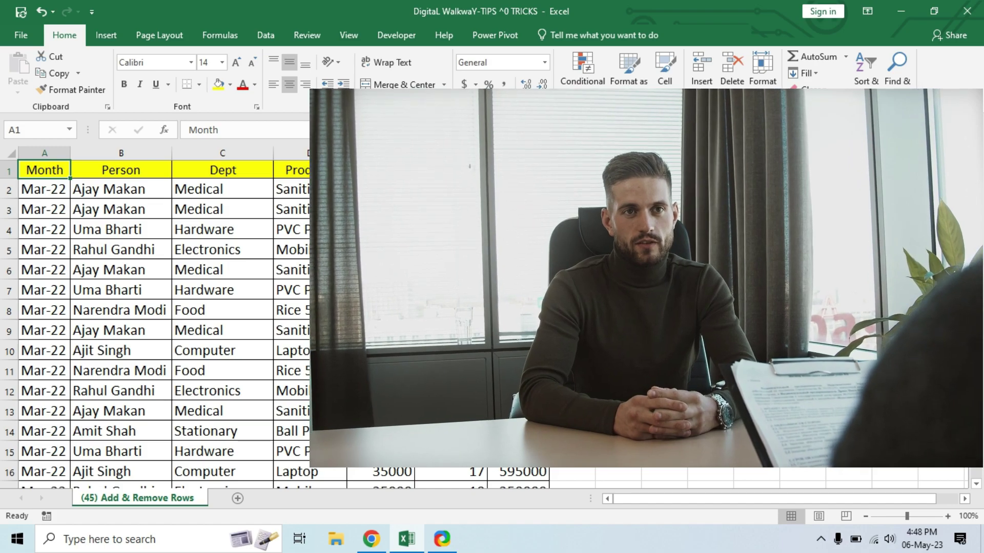
pyautogui.moveTo(35, 169); pyautogui.dragTo(539, 522)
pyautogui.scroll(10, 307, 307)
pyautogui.moveTo(33, 191); pyautogui.dragTo(477, 435)
pyautogui.scroll(7, 477, 435)
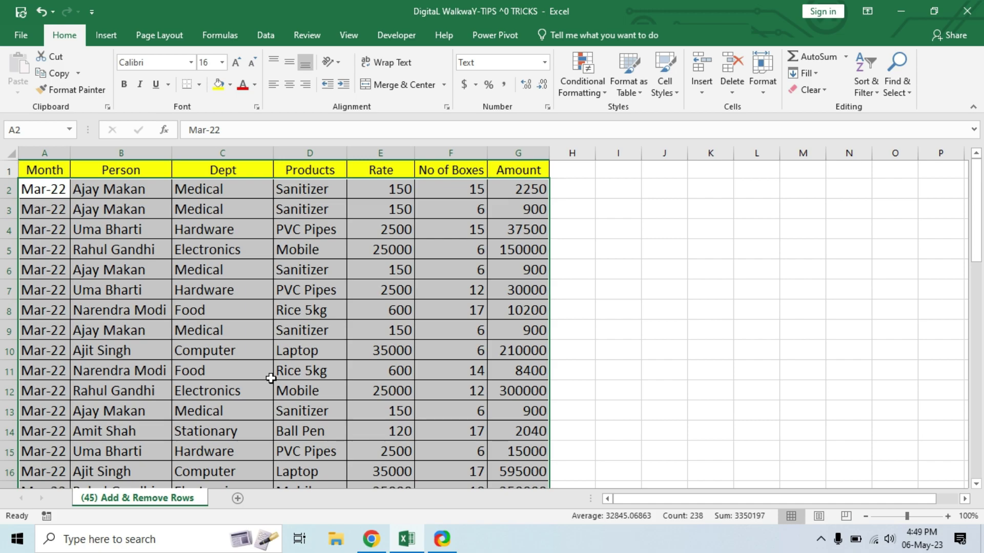
# - Insert a blank row above row 3 and another above row 5
pyautogui.click(8, 209)
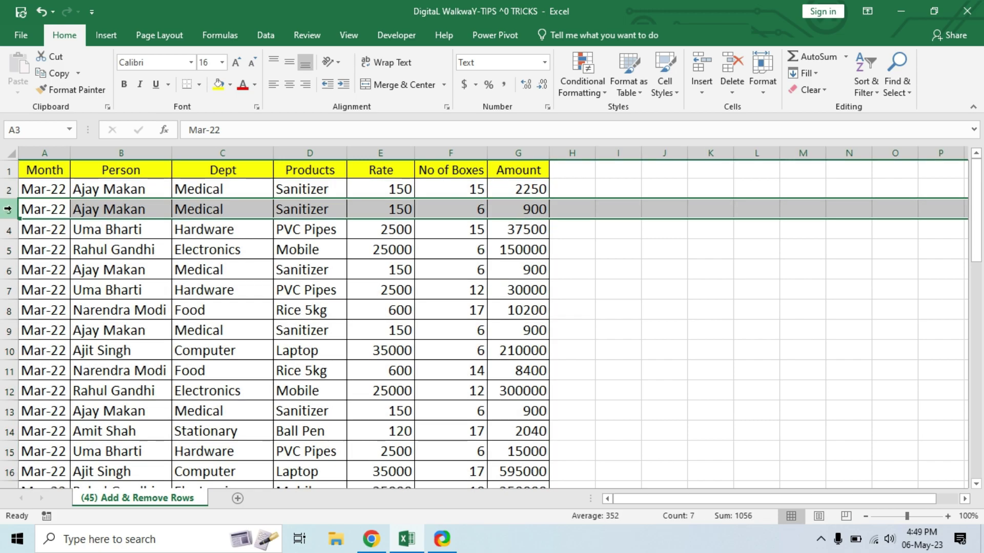
pyautogui.rightClick(8, 209)
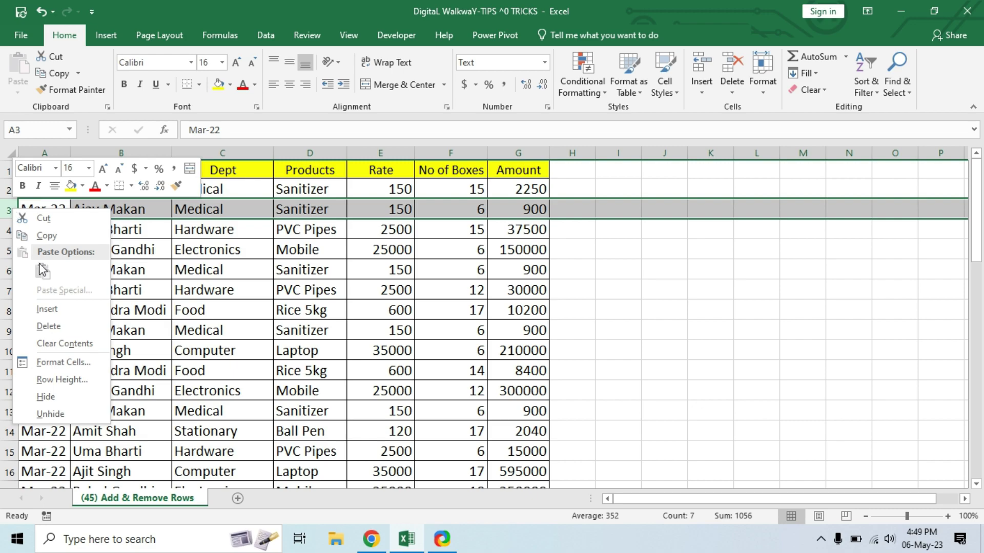
pyautogui.click(47, 310)
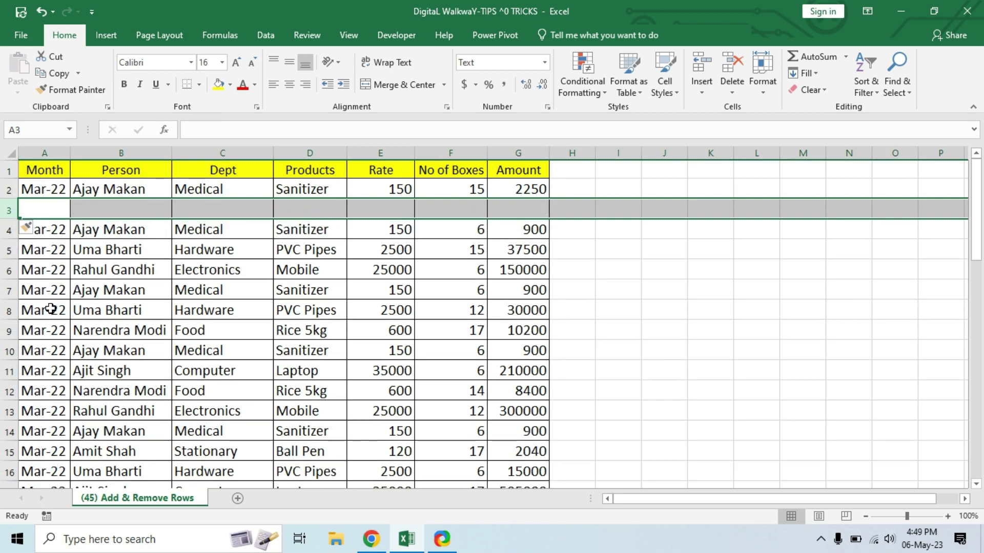
pyautogui.click(6, 251)
pyautogui.rightClick(6, 250)
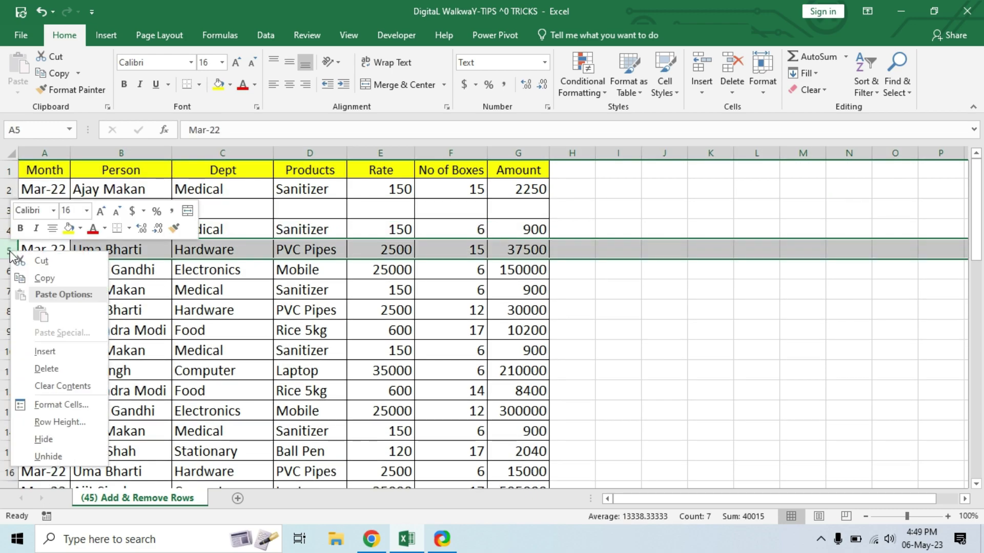
pyautogui.click(45, 352)
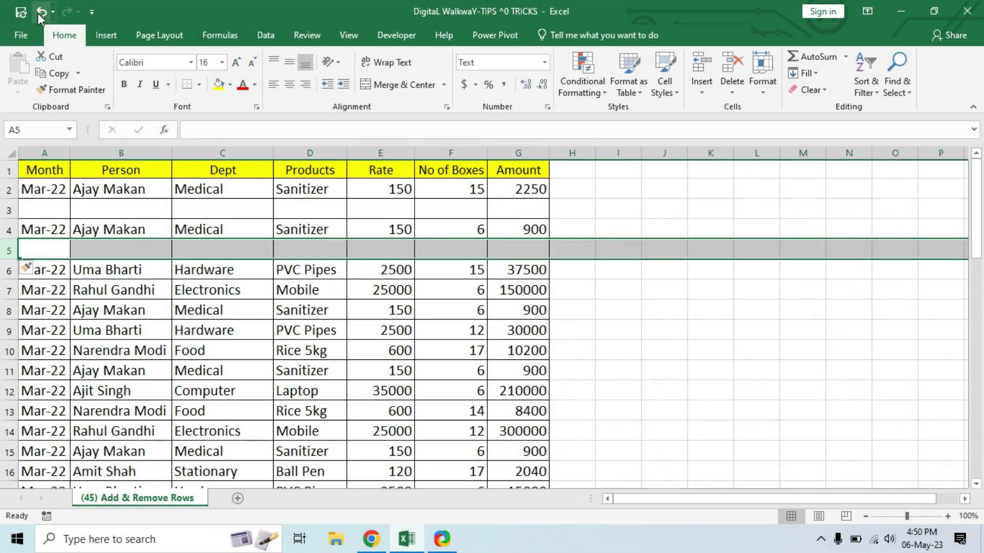
# - Undo both blank row insertions
pyautogui.click(39, 12)
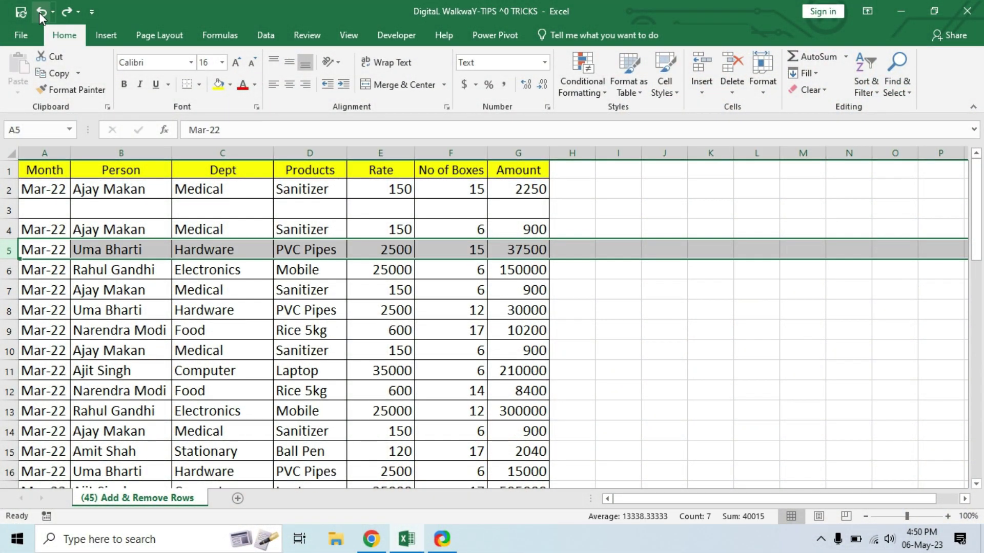
pyautogui.click(39, 13)
pyautogui.click(54, 190)
pyautogui.moveTo(53, 190); pyautogui.dragTo(510, 433)
pyautogui.scroll(5, 509, 402)
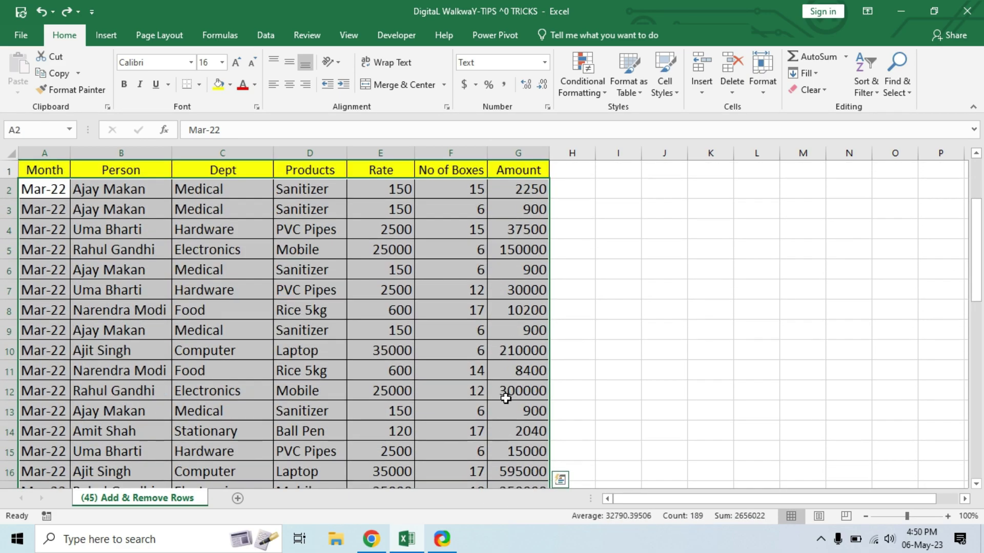
# - Enter 1 in H2 and 2 in H3, and fill the number series down column H to the last data row
pyautogui.moveTo(573, 188); pyautogui.dragTo(574, 472)
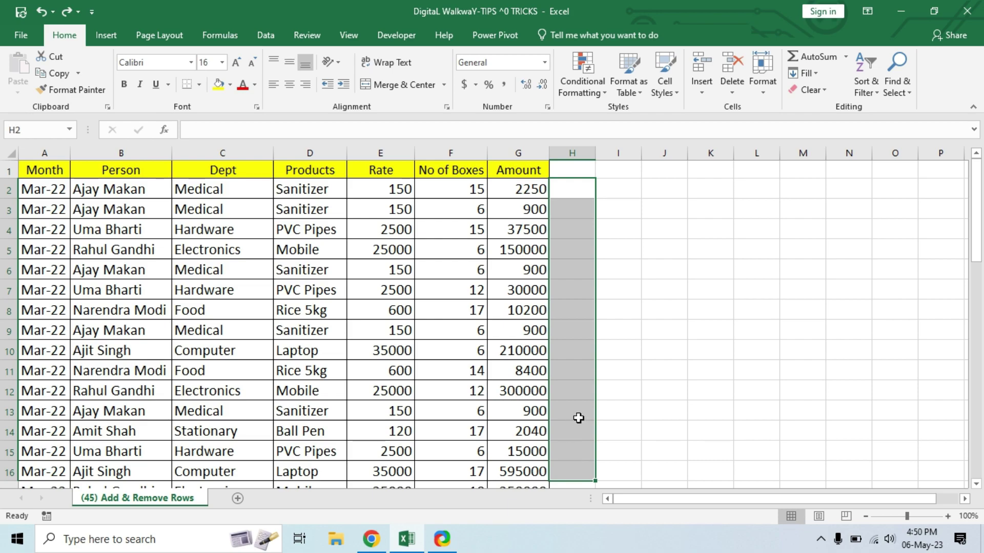
pyautogui.click(573, 191)
pyautogui.write('1')
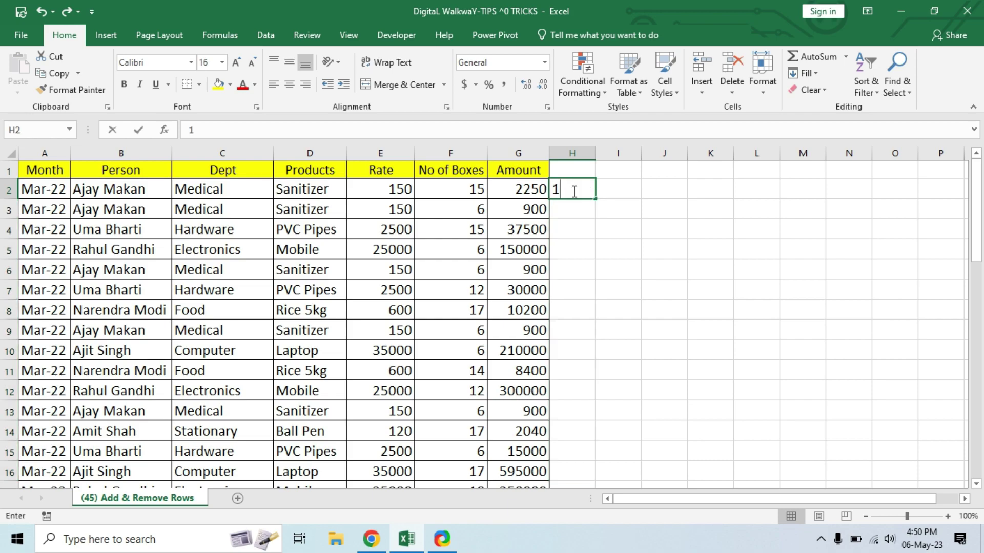
pyautogui.press('Return')
pyautogui.write('2')
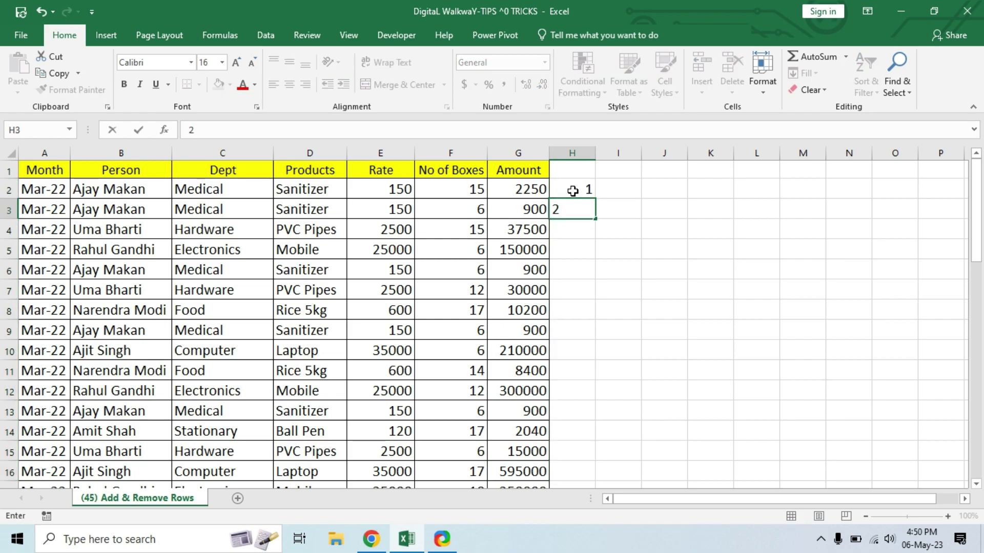
pyautogui.press('Return')
pyautogui.moveTo(580, 183); pyautogui.dragTo(582, 206)
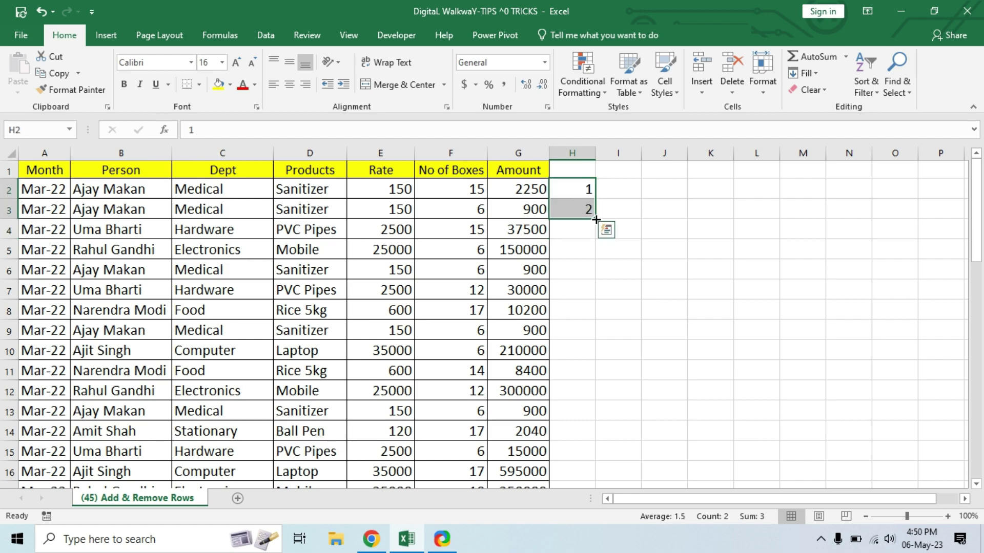
pyautogui.doubleClick(596, 220)
pyautogui.scroll(-5, 735, 307)
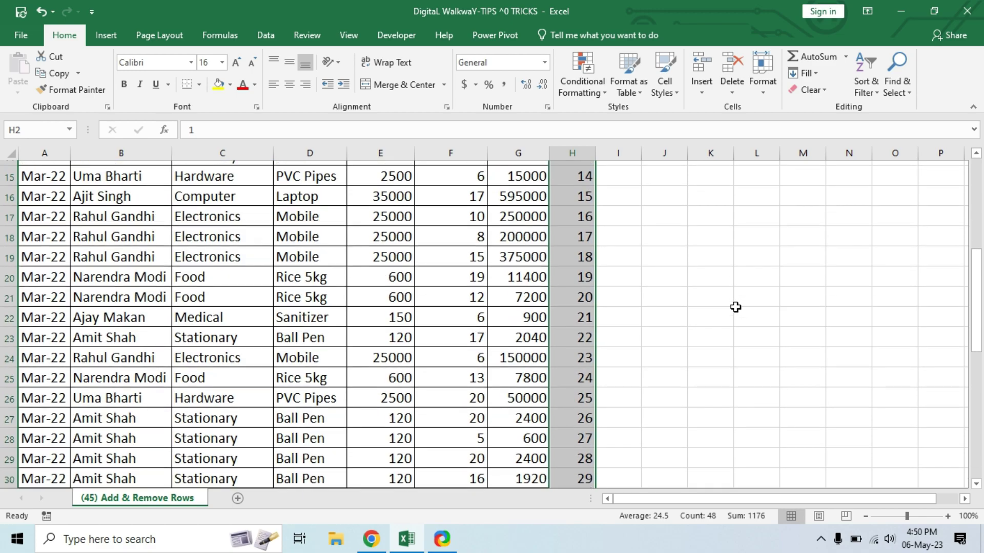
pyautogui.scroll(-7, 735, 307)
pyautogui.scroll(12, 734, 309)
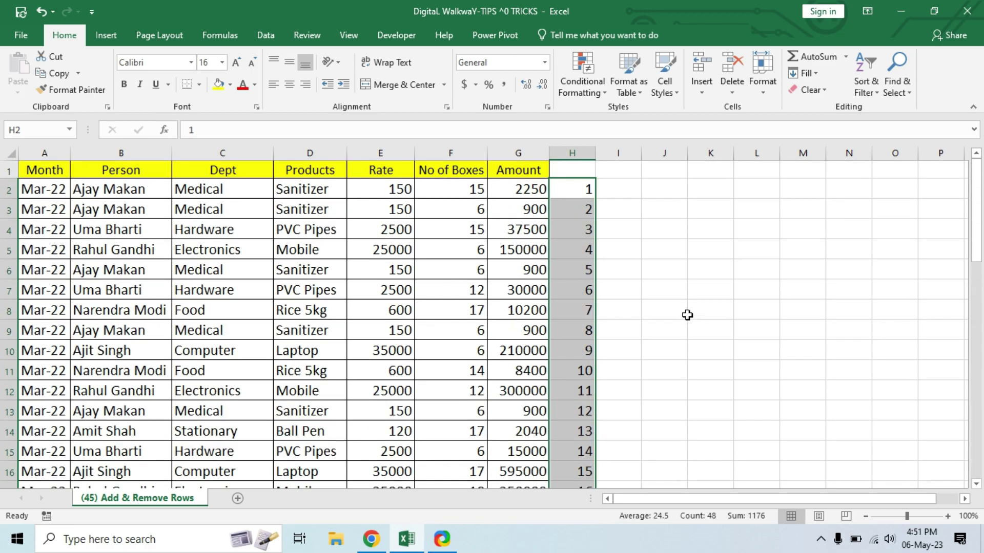
# - Copy the number series in column H and paste it directly below itself, starting at H50
pyautogui.hotkey('ctrl', 'c')
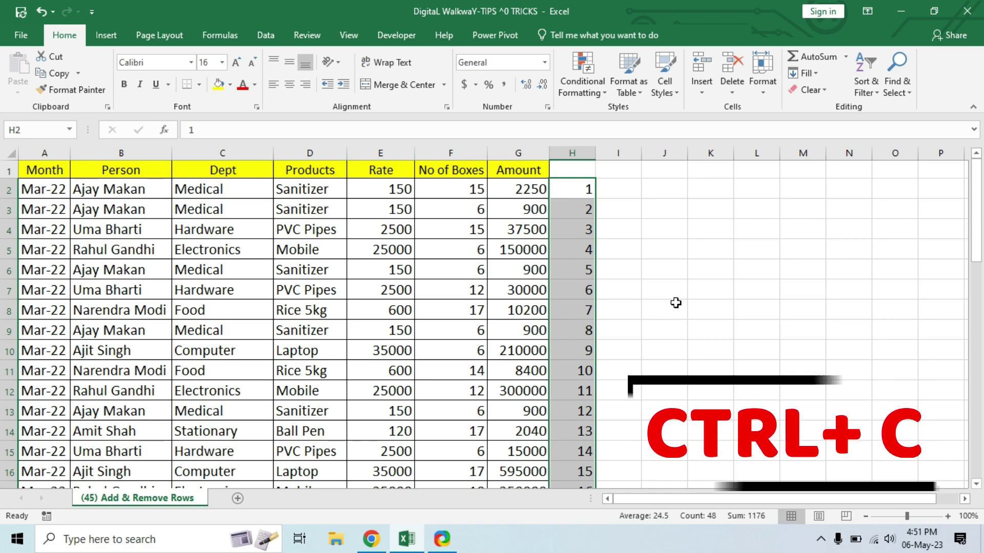
pyautogui.scroll(-12, 677, 304)
pyautogui.scroll(-1, 679, 306)
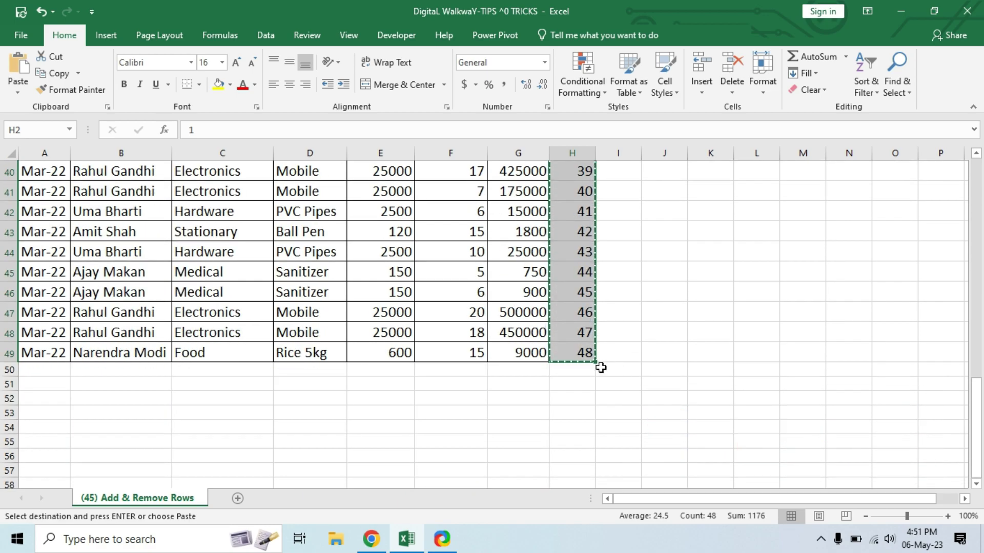
pyautogui.click(573, 368)
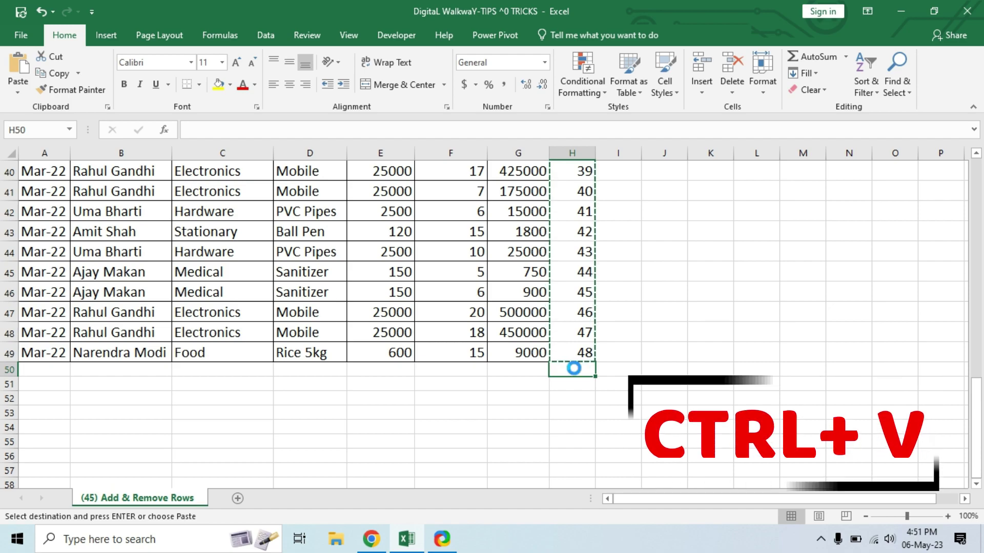
pyautogui.hotkey('ctrl', 'v')
pyautogui.scroll(2, 459, 353)
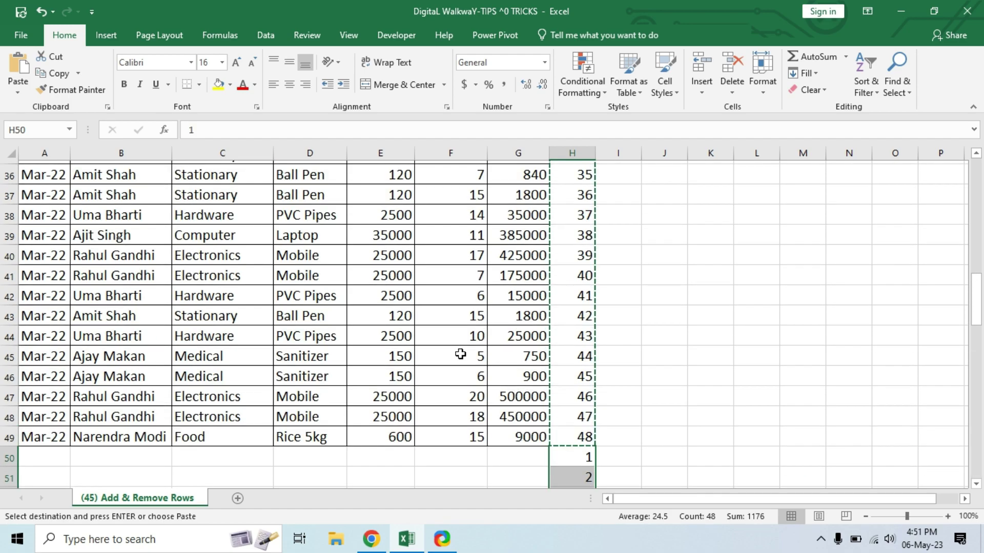
# - Select the whole data range with the helper numbers and sort it by column H, smallest to largest
pyautogui.click(287, 277)
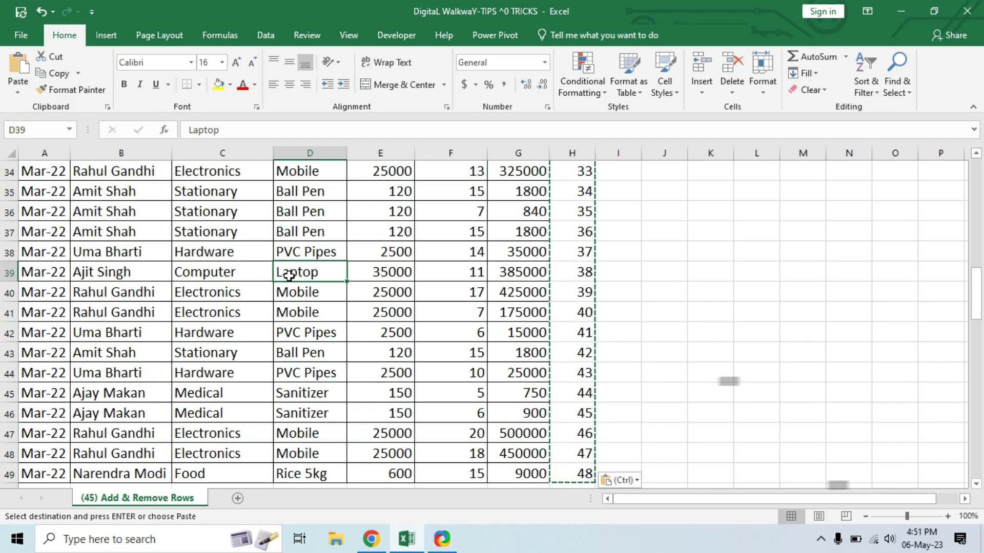
pyautogui.hotkey('ctrl', 'a')
pyautogui.scroll(-13, 521, 359)
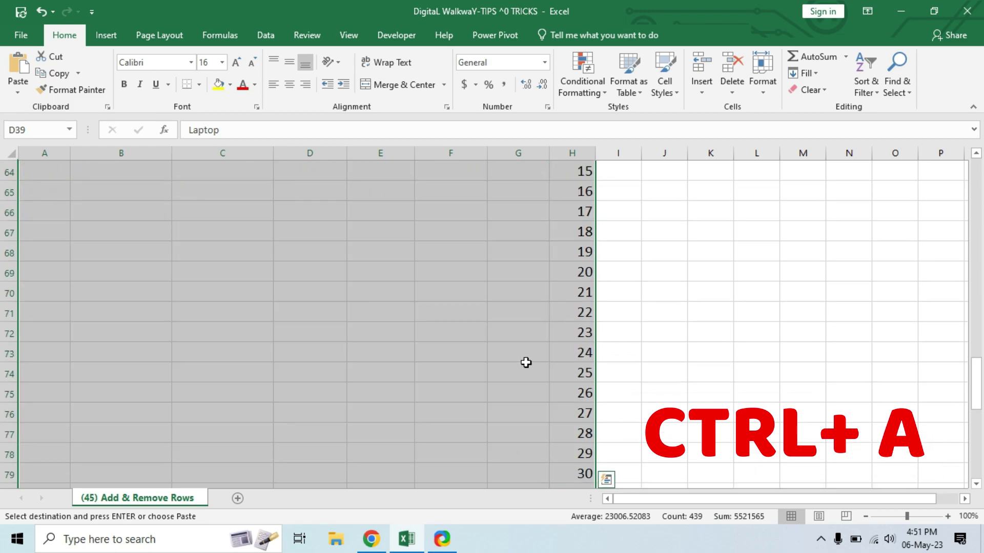
pyautogui.scroll(-4, 529, 364)
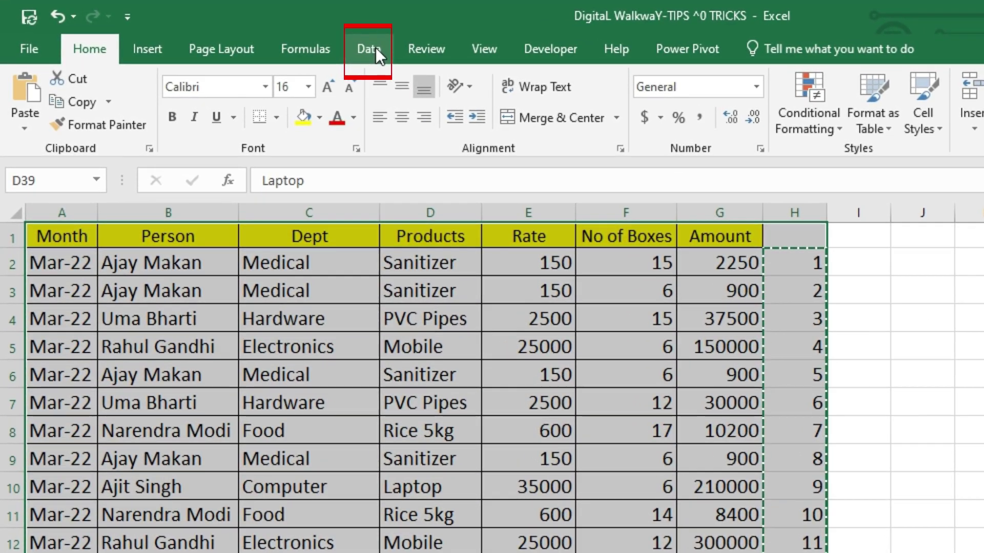
pyautogui.click(290, 38)
pyautogui.click(580, 109)
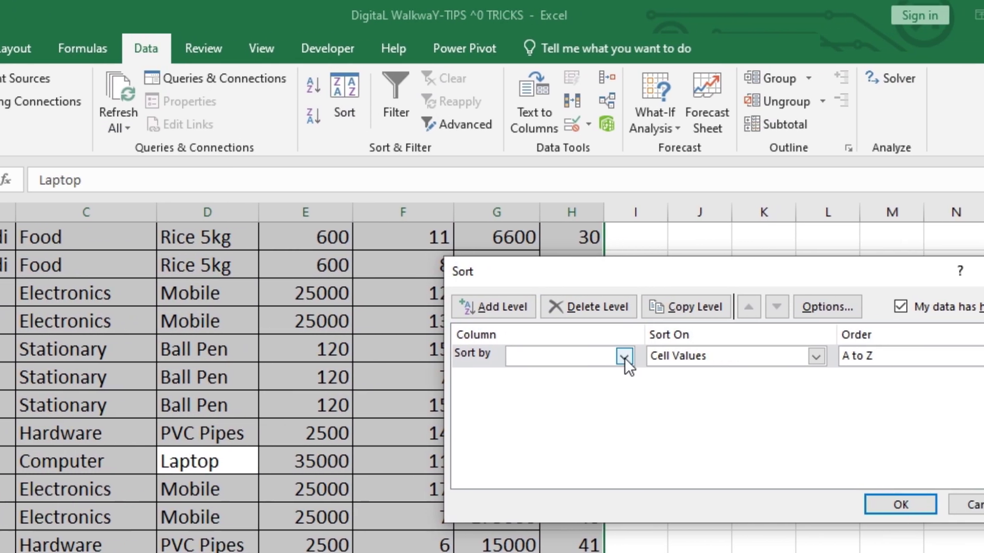
pyautogui.click(841, 357)
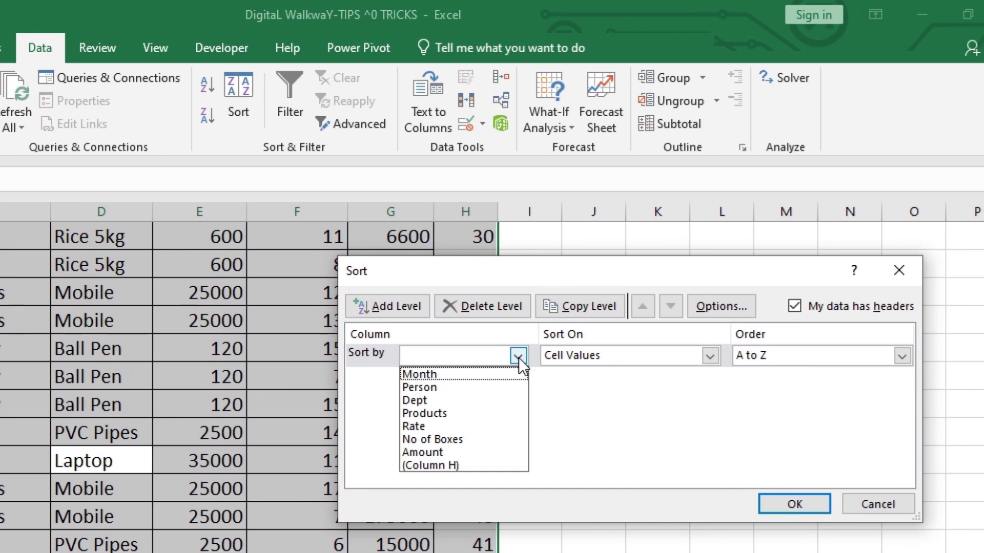
pyautogui.click(437, 465)
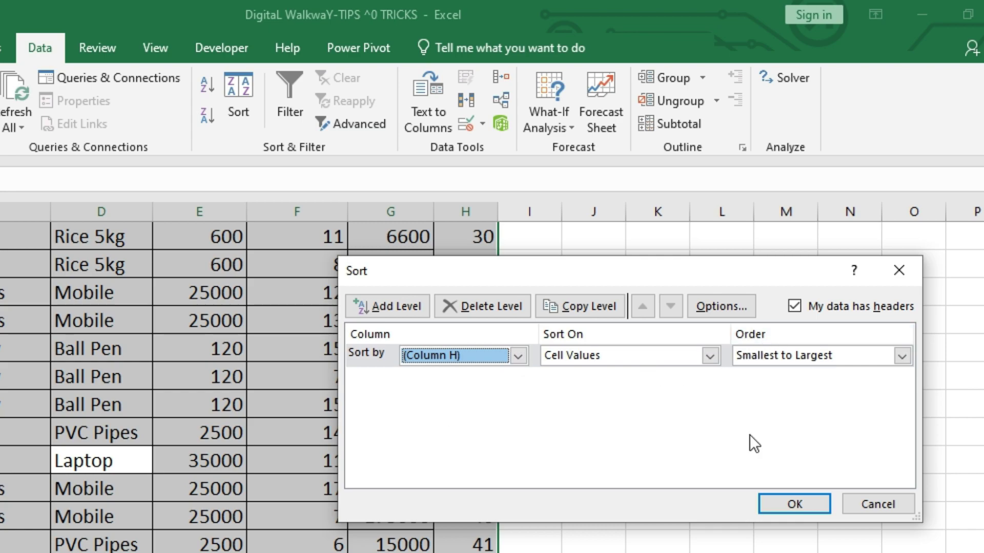
pyautogui.click(816, 506)
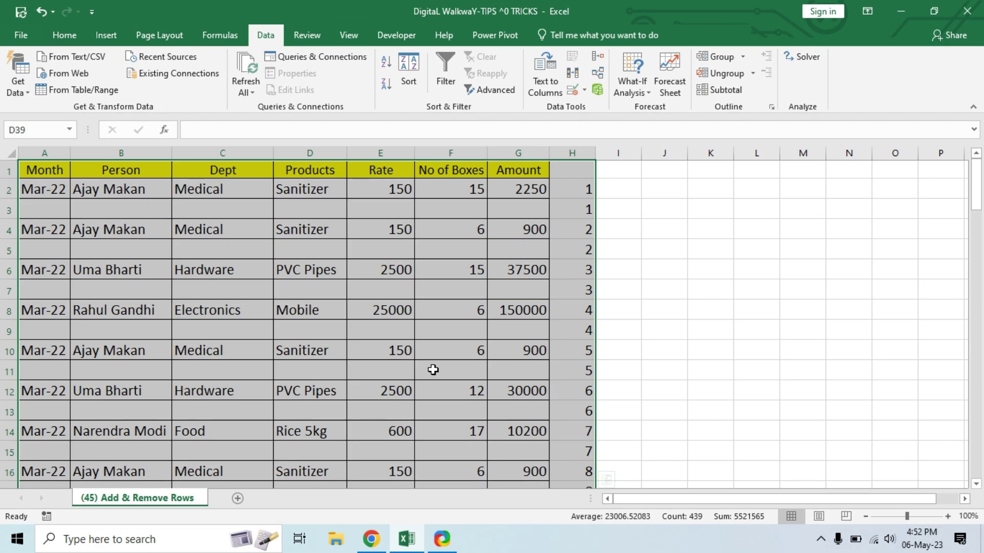
# - Apply all borders to the sorted range and delete helper column H
pyautogui.scroll(-16, 433, 370)
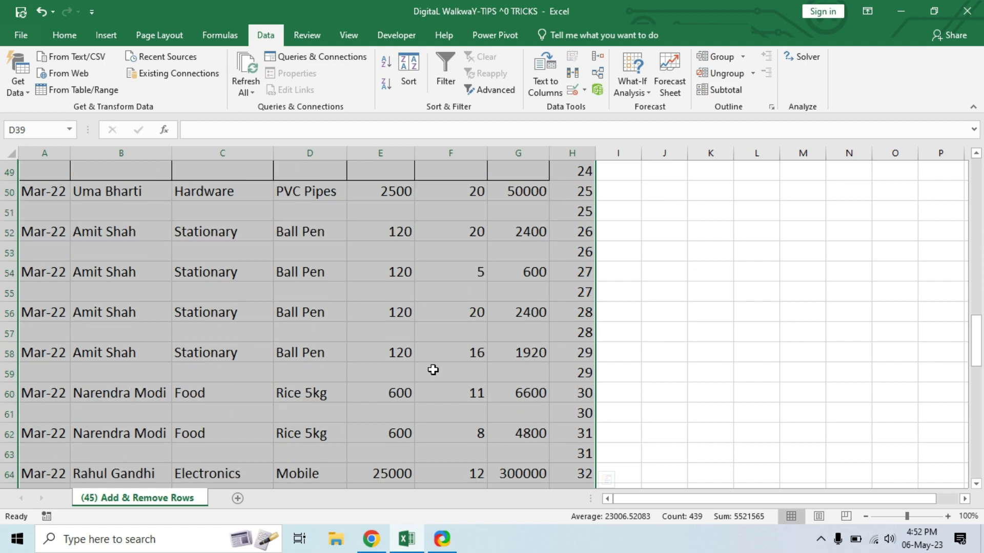
pyautogui.scroll(16, 433, 370)
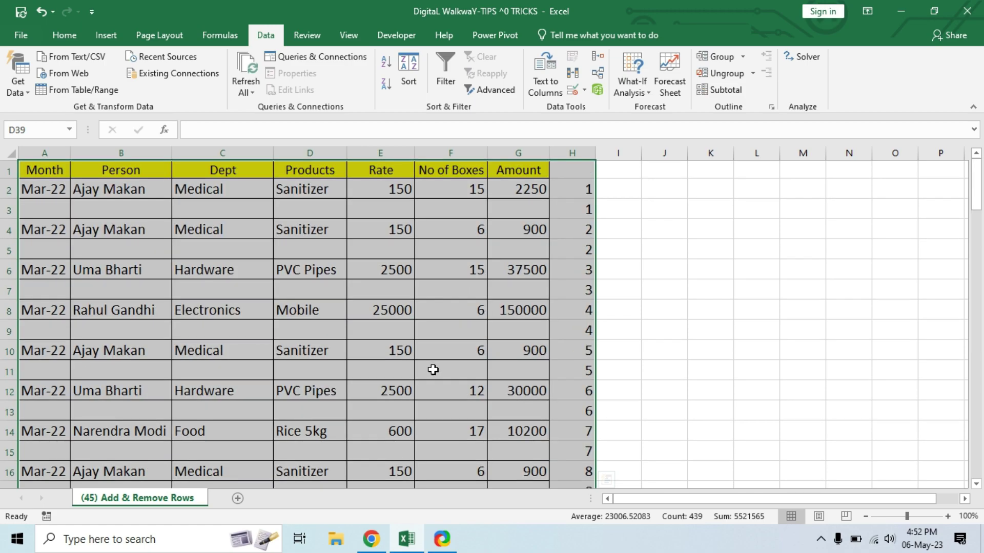
pyautogui.click(64, 35)
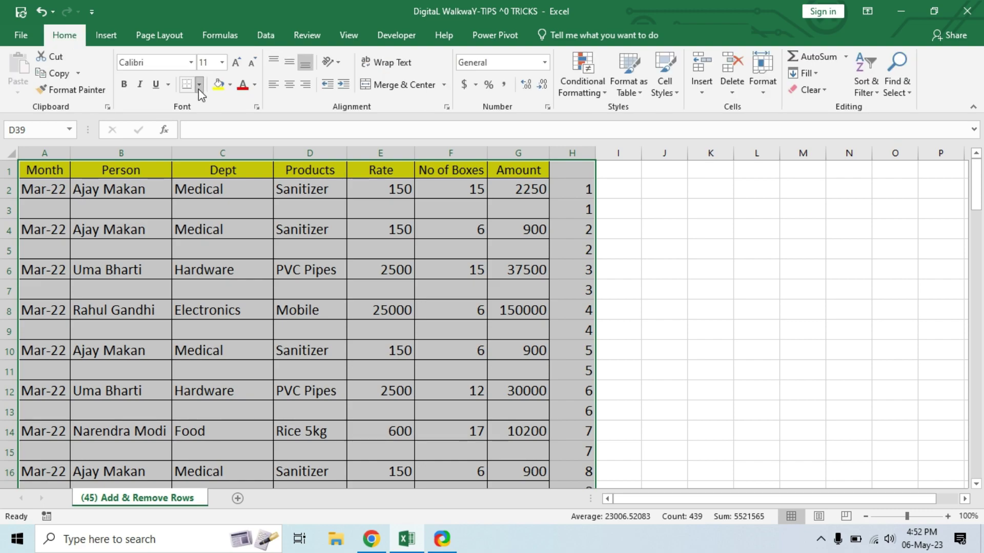
pyautogui.click(199, 88)
pyautogui.click(223, 208)
pyautogui.click(569, 153)
pyautogui.hotkey('ctrl', '-')
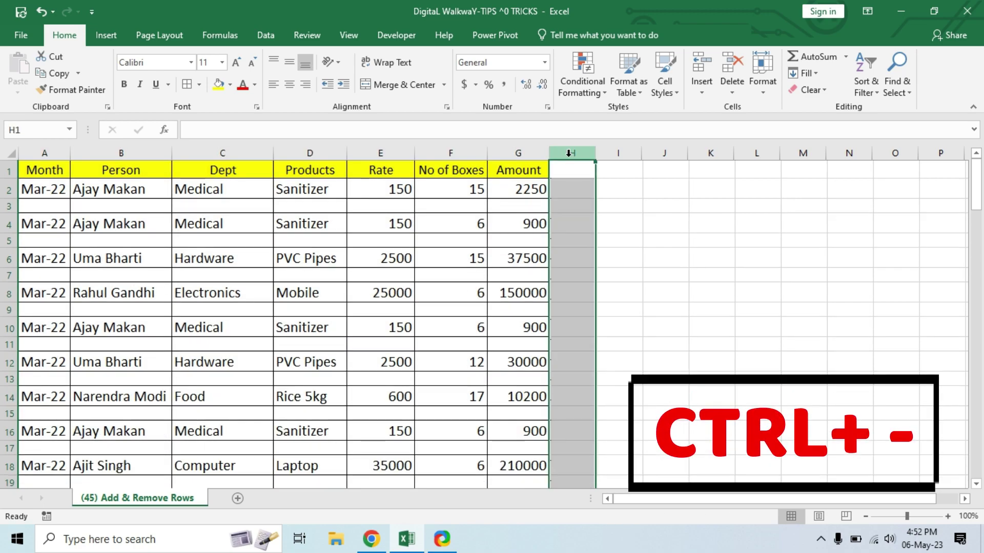
# - Examine the full table to check the blank rows between the records
pyautogui.scroll(-7, 296, 380)
pyautogui.scroll(-5, 307, 380)
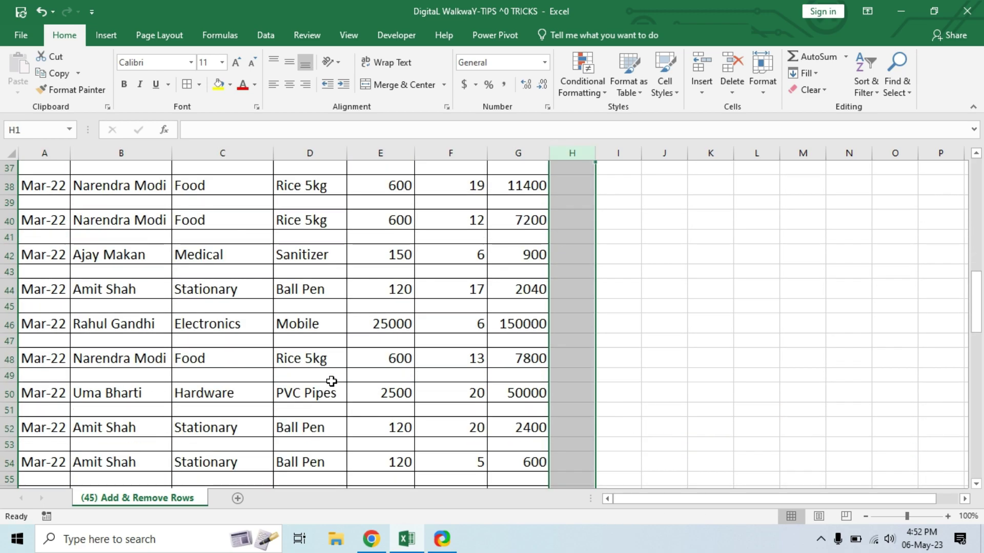
pyautogui.click(636, 389)
pyautogui.scroll(-5, 292, 381)
pyautogui.scroll(-4, 291, 379)
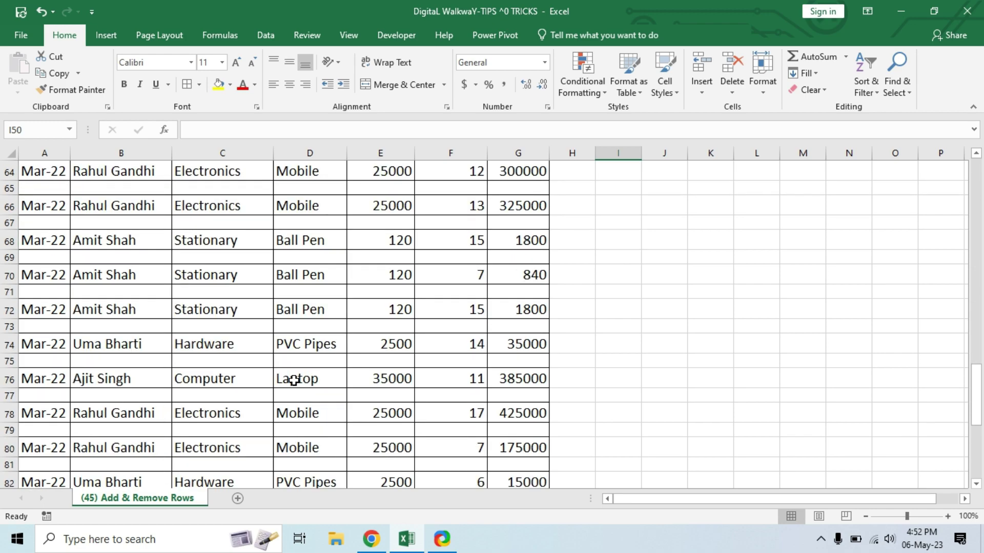
pyautogui.scroll(-3, 307, 374)
pyautogui.scroll(20, 326, 367)
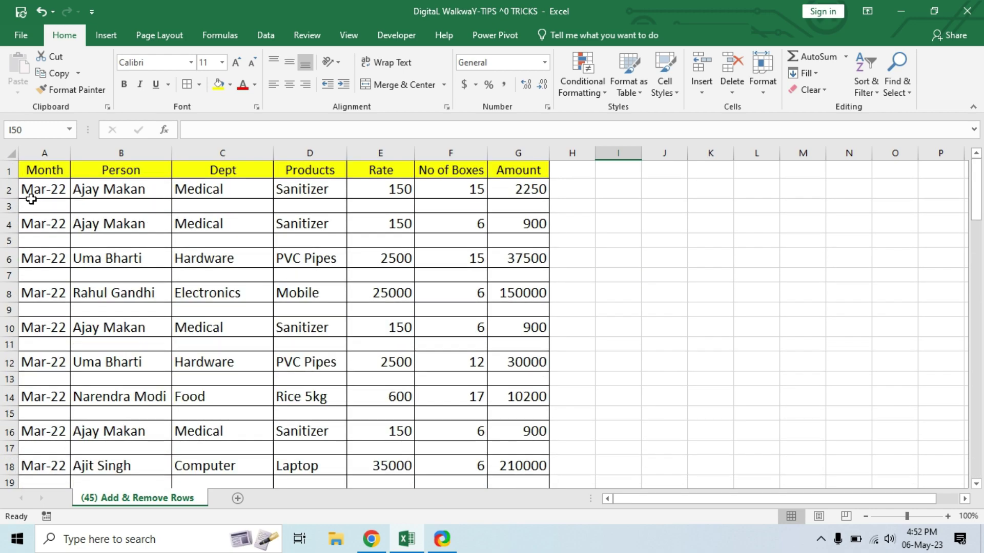
pyautogui.moveTo(41, 205); pyautogui.dragTo(497, 209)
pyautogui.moveTo(66, 242); pyautogui.dragTo(263, 244)
pyautogui.scroll(-8, 251, 353)
pyautogui.scroll(-7, 264, 366)
pyautogui.scroll(15, 267, 362)
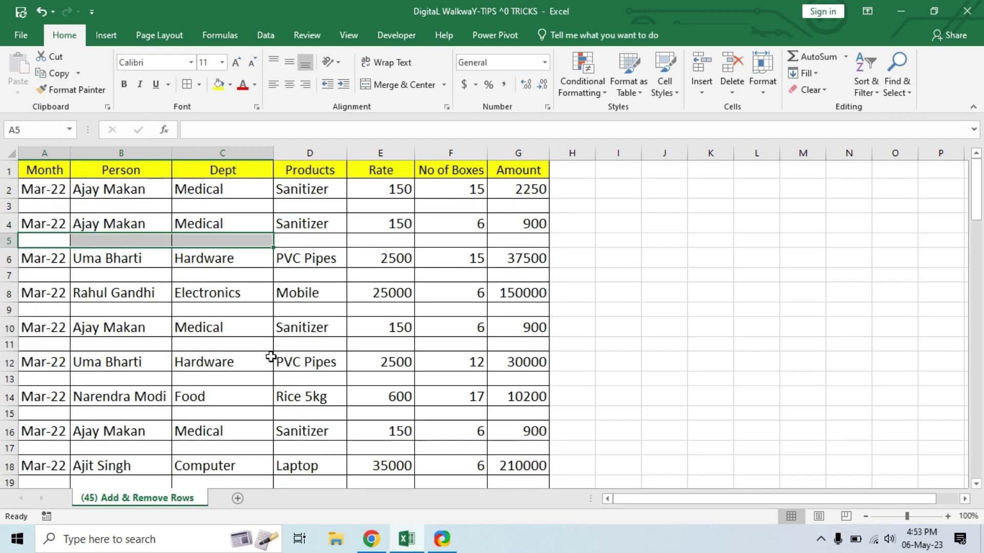
# - Select the whole table including its headers and narrow the selection to only its blank cells with Go To Special
pyautogui.moveTo(30, 170); pyautogui.dragTo(520, 505)
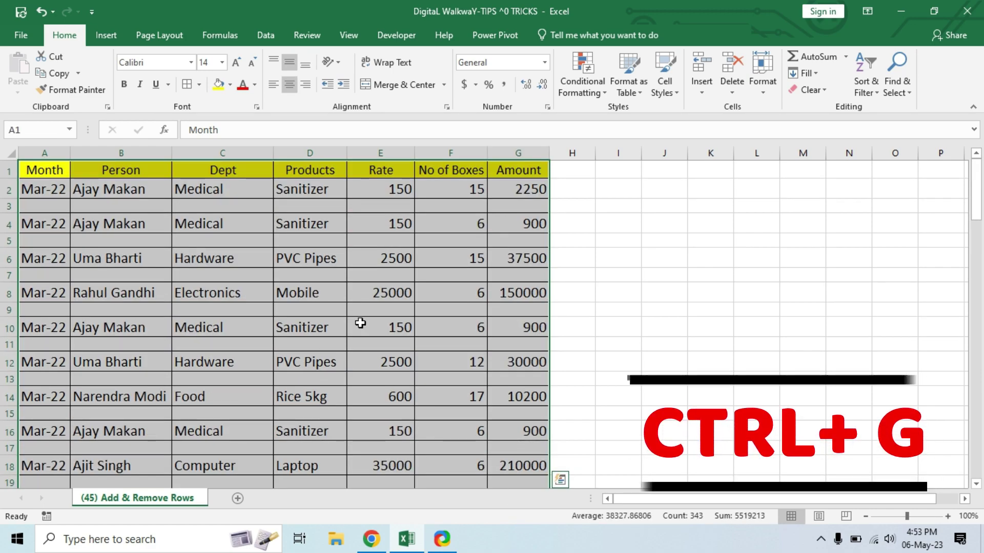
pyautogui.hotkey('ctrl', 'g')
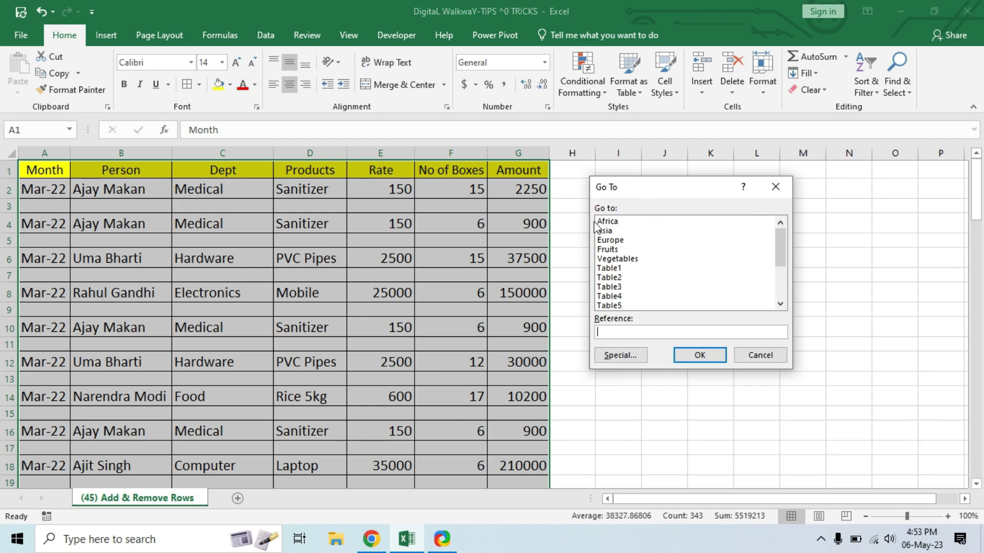
pyautogui.click(626, 358)
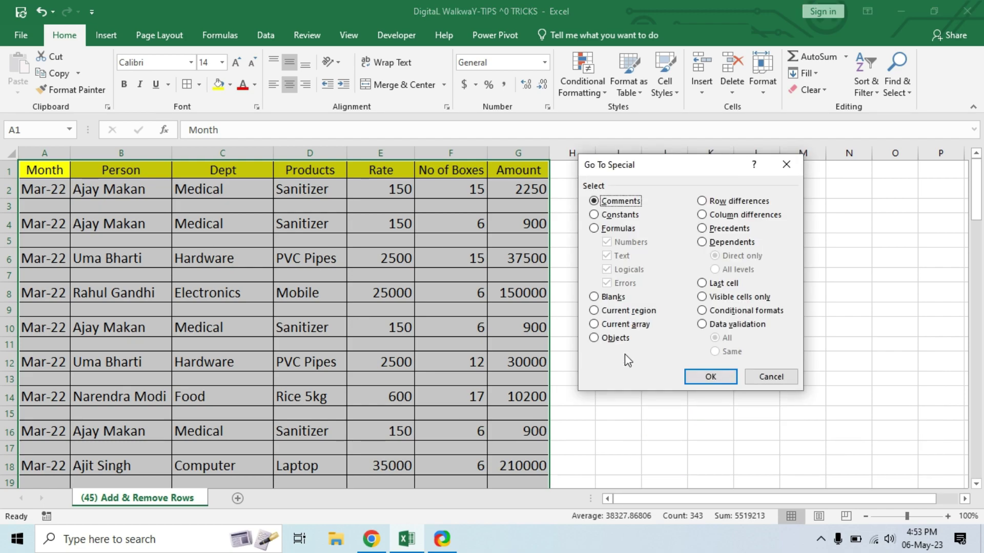
pyautogui.click(596, 300)
pyautogui.click(709, 378)
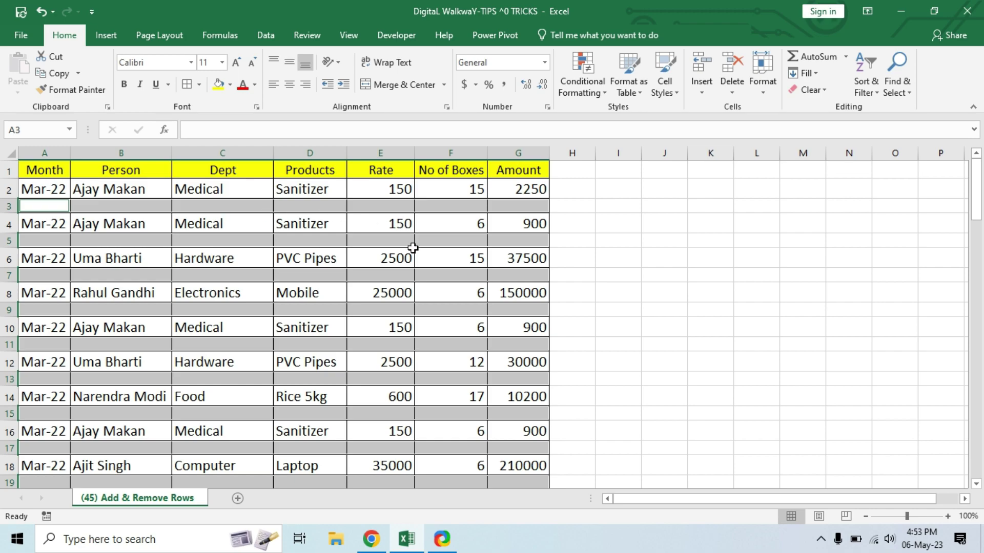
# - Delete the entire rows of the selected blank cells between the records
pyautogui.scroll(-4, 336, 379)
pyautogui.scroll(2, 334, 388)
pyautogui.scroll(2, 334, 389)
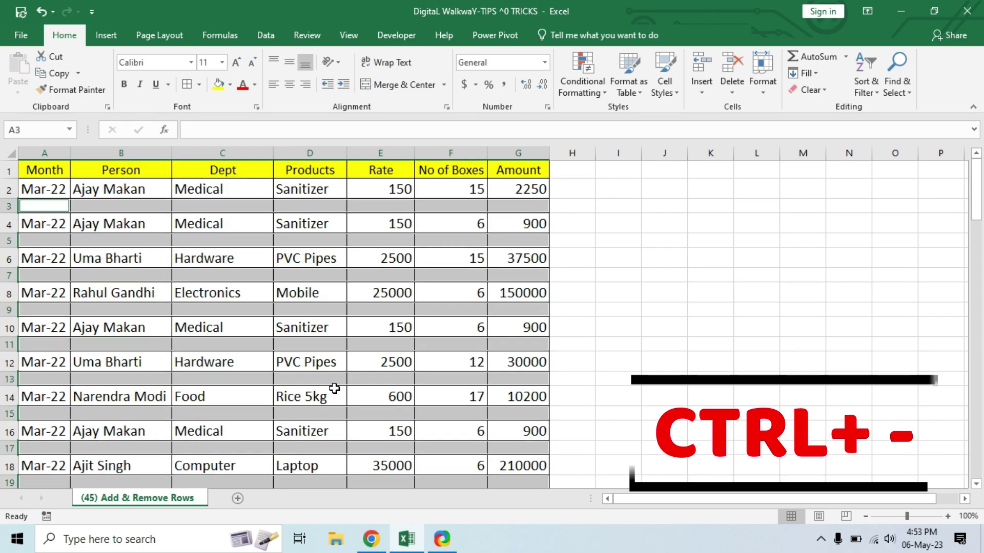
pyautogui.hotkey('ctrl', '-')
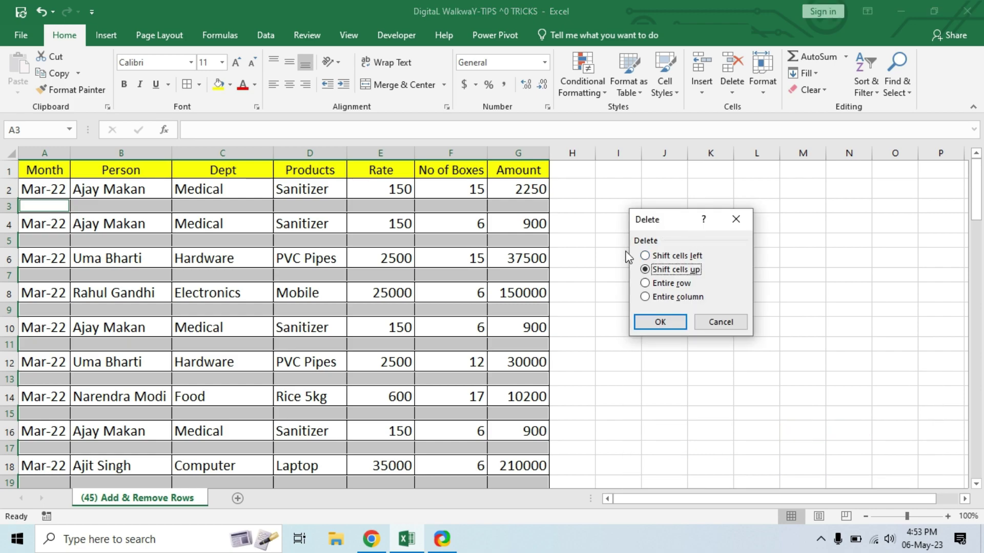
pyautogui.click(645, 283)
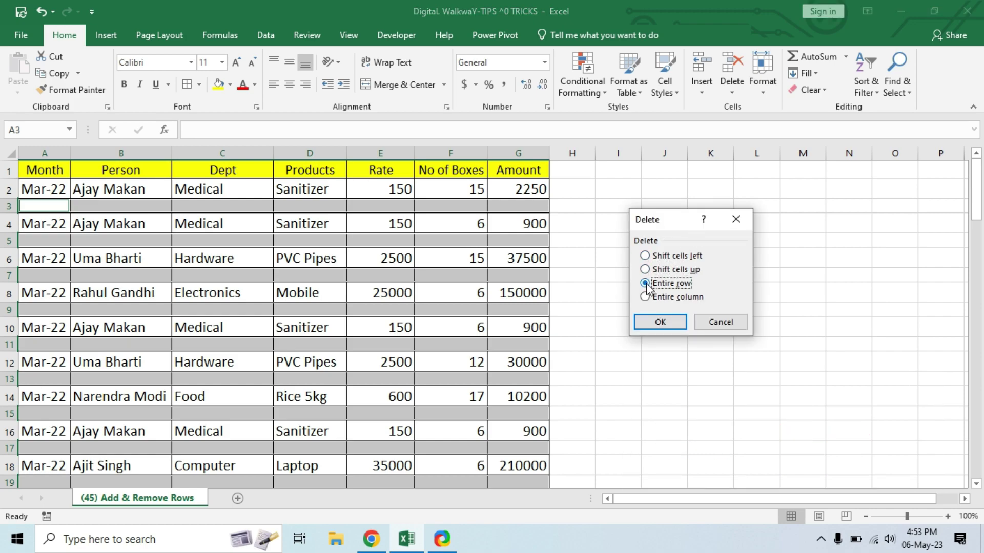
pyautogui.click(660, 323)
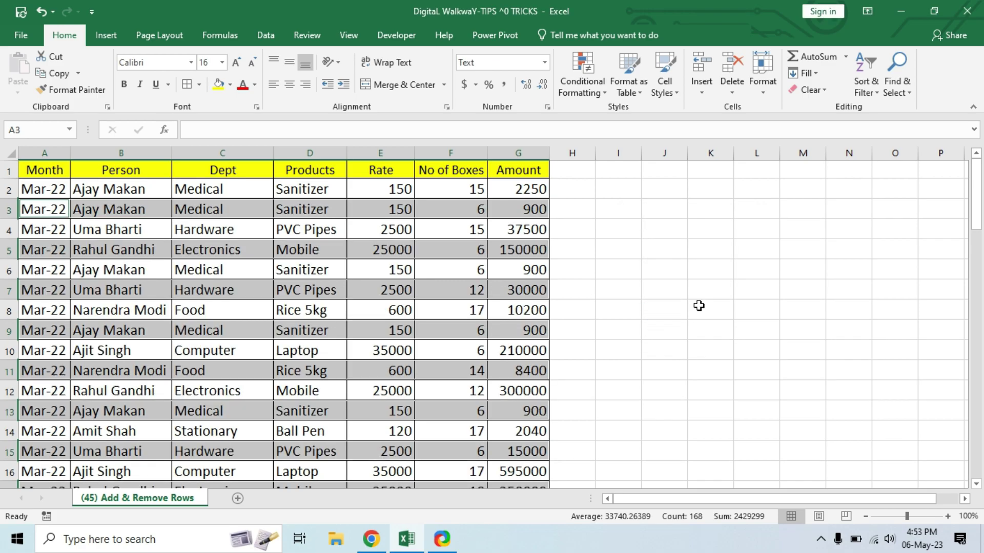
# - Clear the selection and look through the table's records for any remaining blank rows
pyautogui.click(698, 306)
pyautogui.scroll(-4, 410, 332)
pyautogui.scroll(-12, 410, 336)
pyautogui.scroll(8, 409, 336)
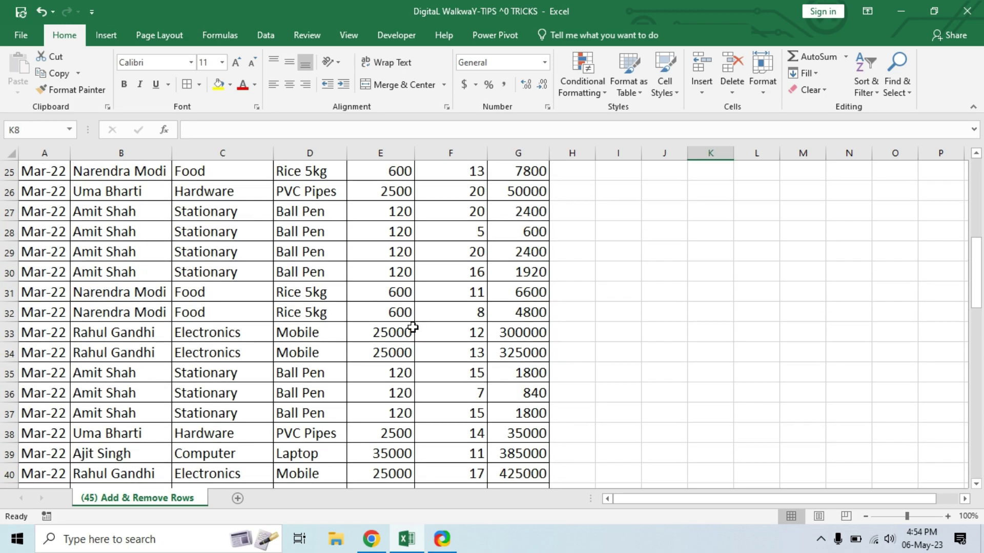